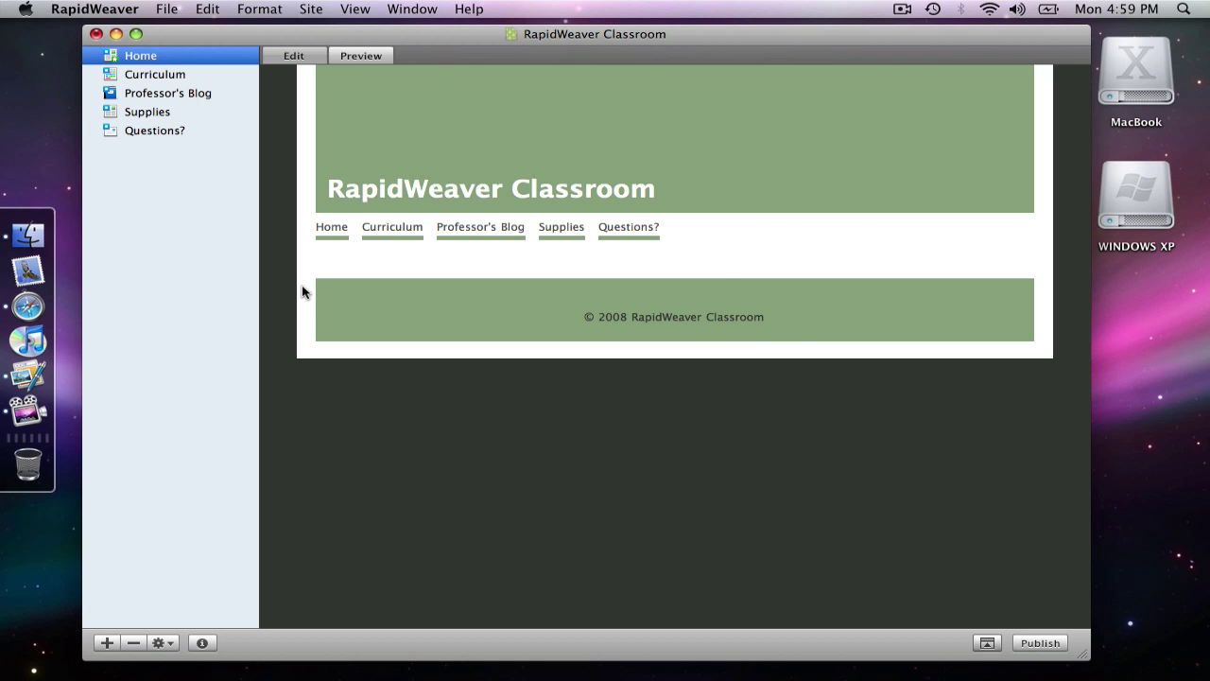
Enable the site logo in Site Setup and choose logo.jpg from the Projects > RW Classroom > images folder.
{"action": "key", "text": "super+shift+i"}
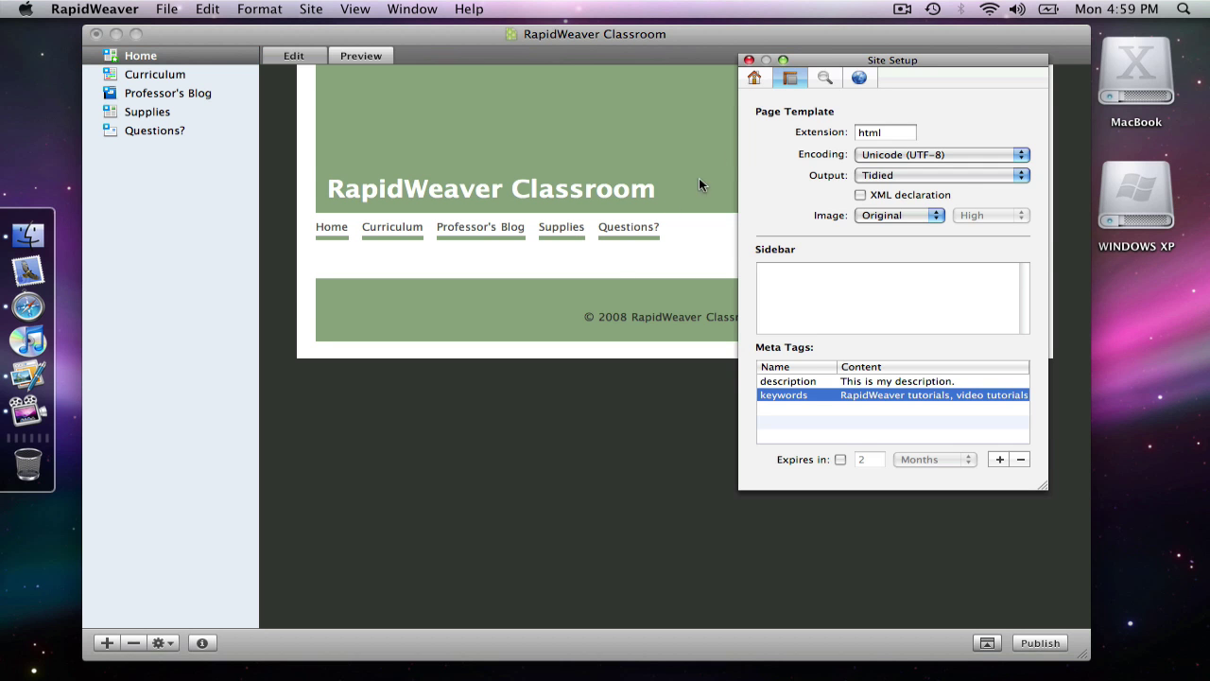
{"action": "left_click", "coordinate": [755, 80]}
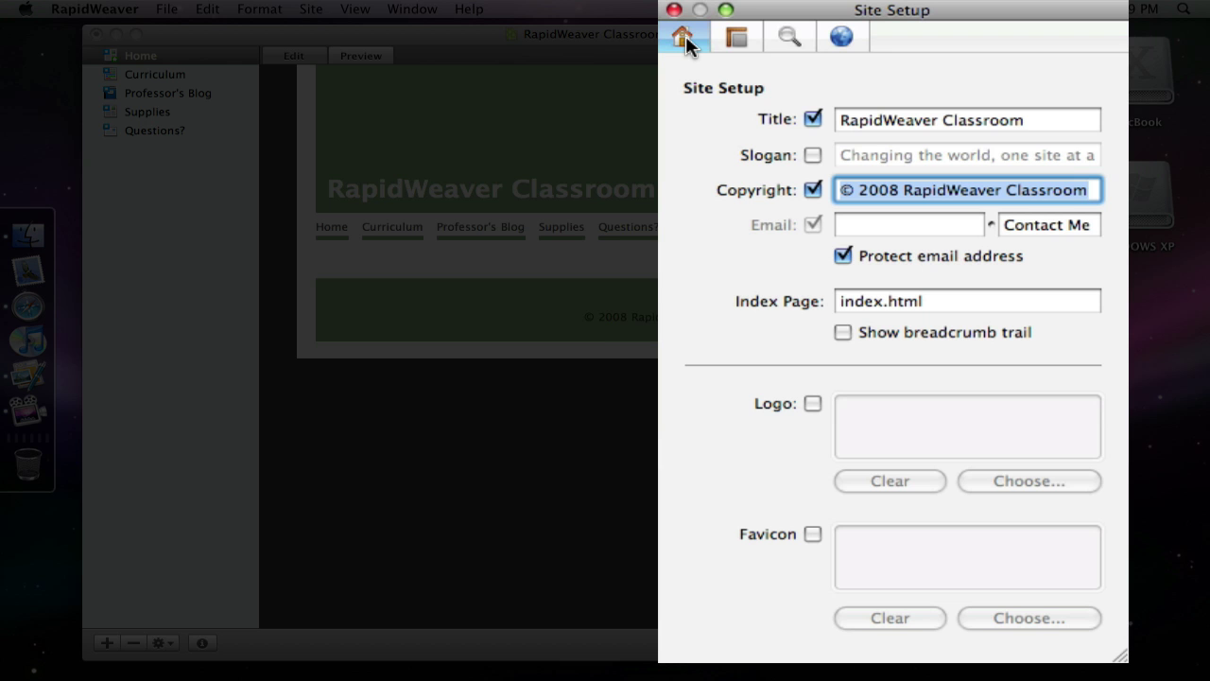
{"action": "left_click", "coordinate": [812, 404]}
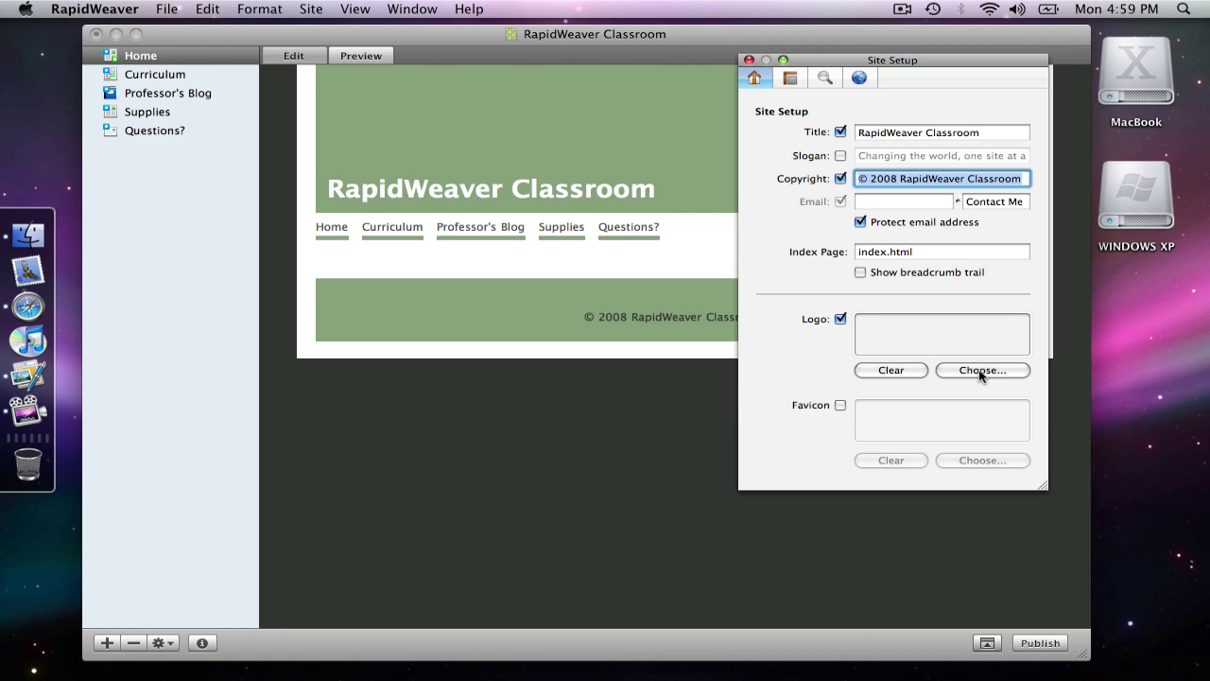
{"action": "left_click", "coordinate": [979, 369]}
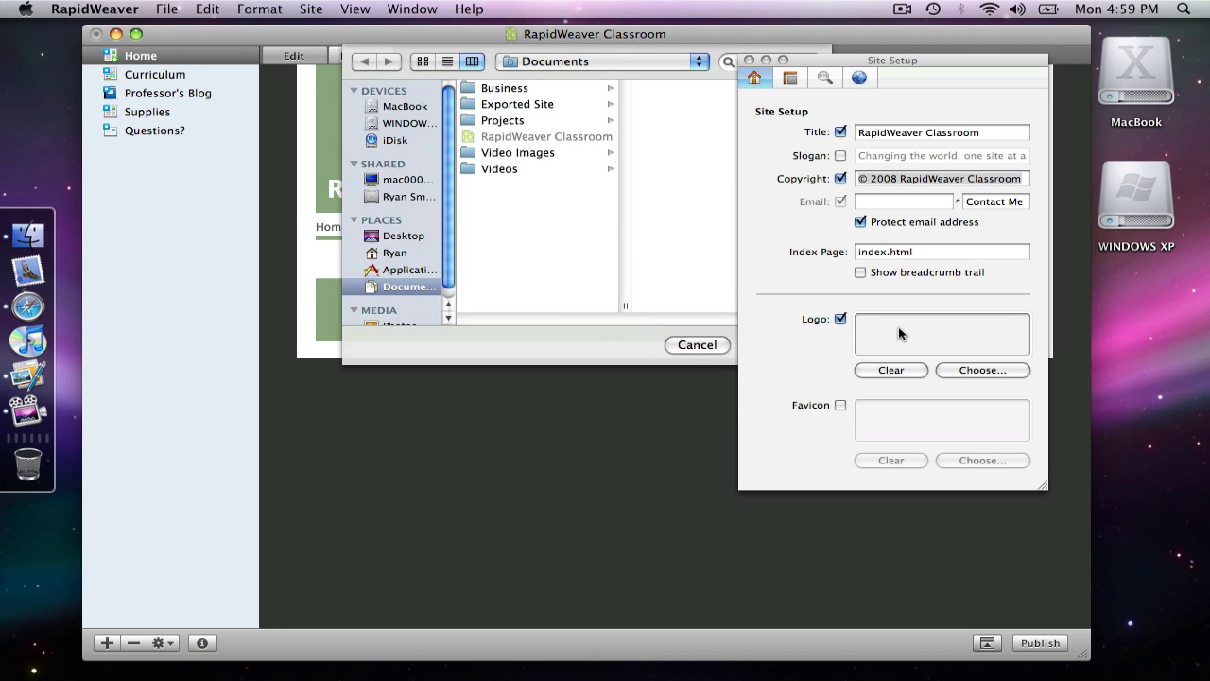
{"action": "left_click_drag", "start_coordinate": [866, 62], "coordinate": [978, 69]}
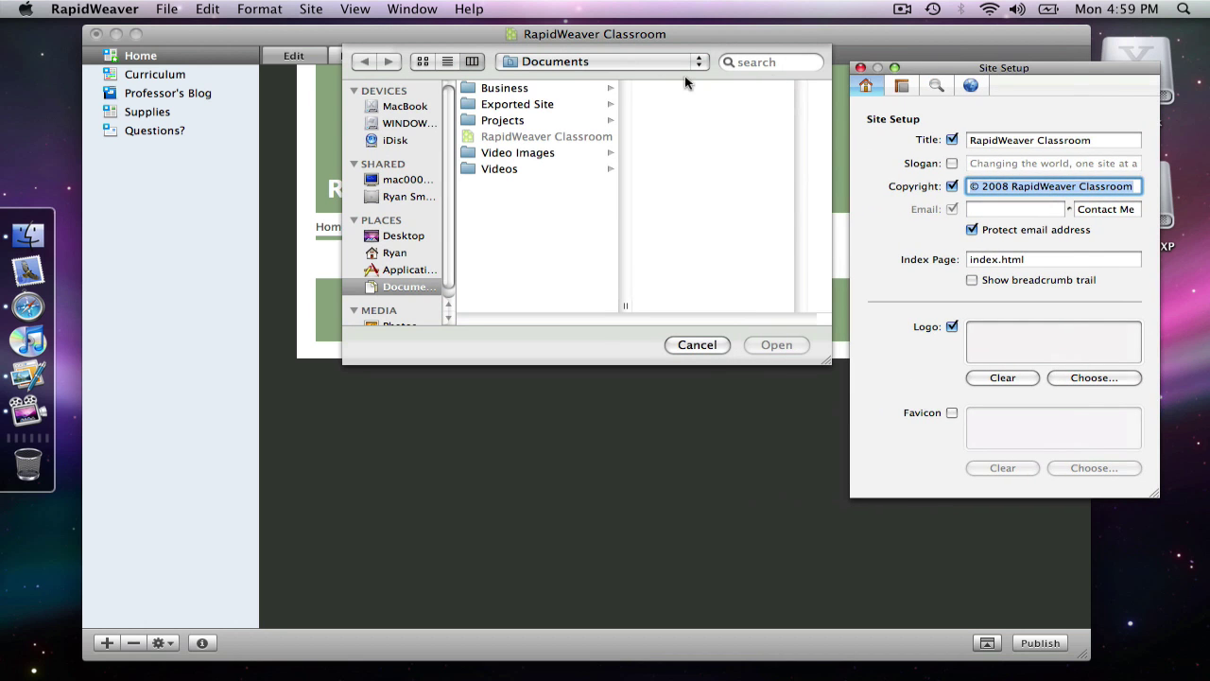
{"action": "left_click", "coordinate": [487, 123]}
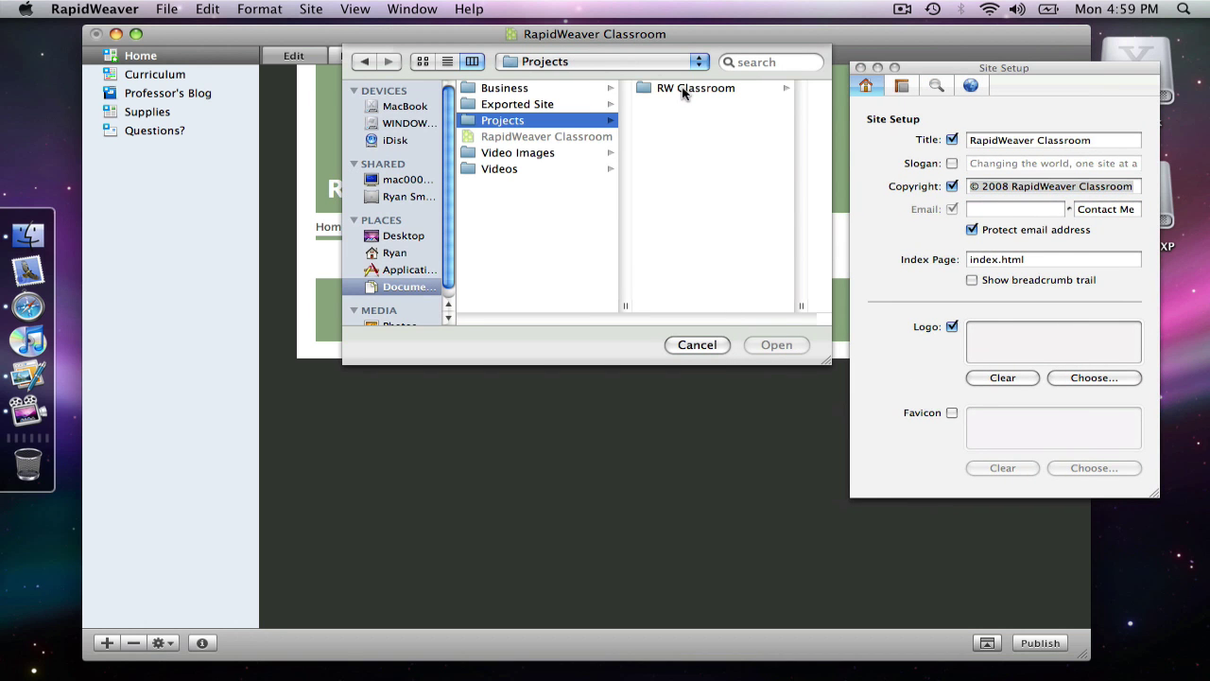
{"action": "left_click", "coordinate": [684, 89]}
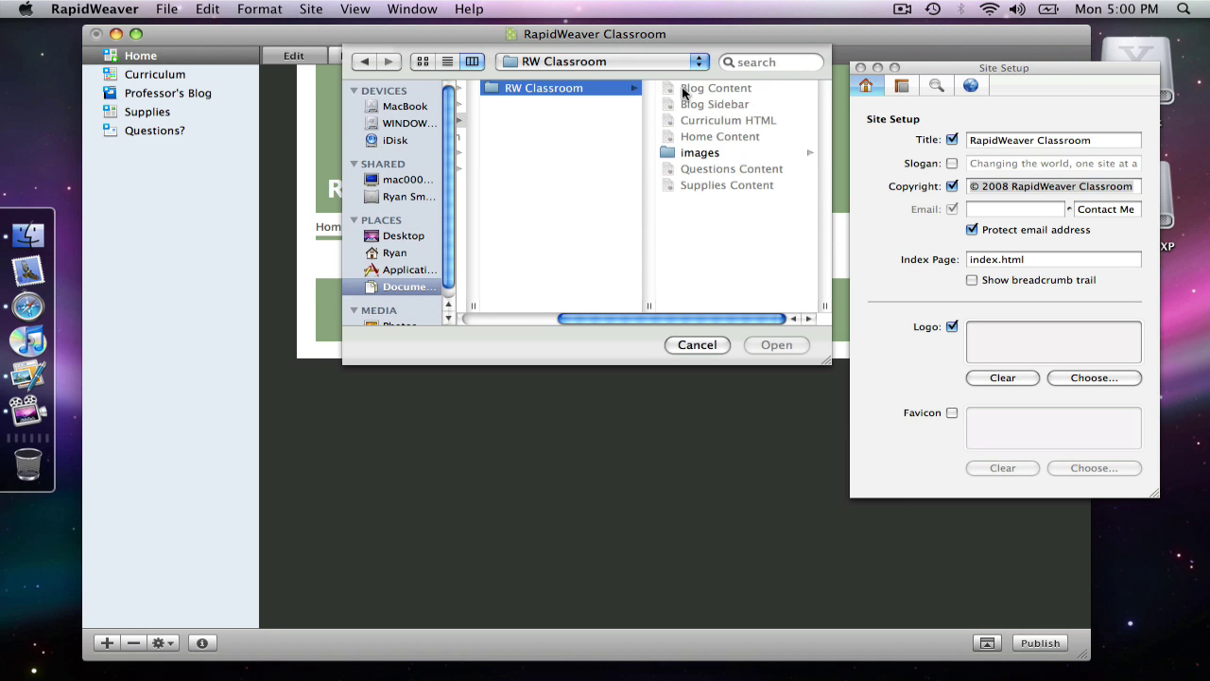
{"action": "left_click", "coordinate": [667, 152]}
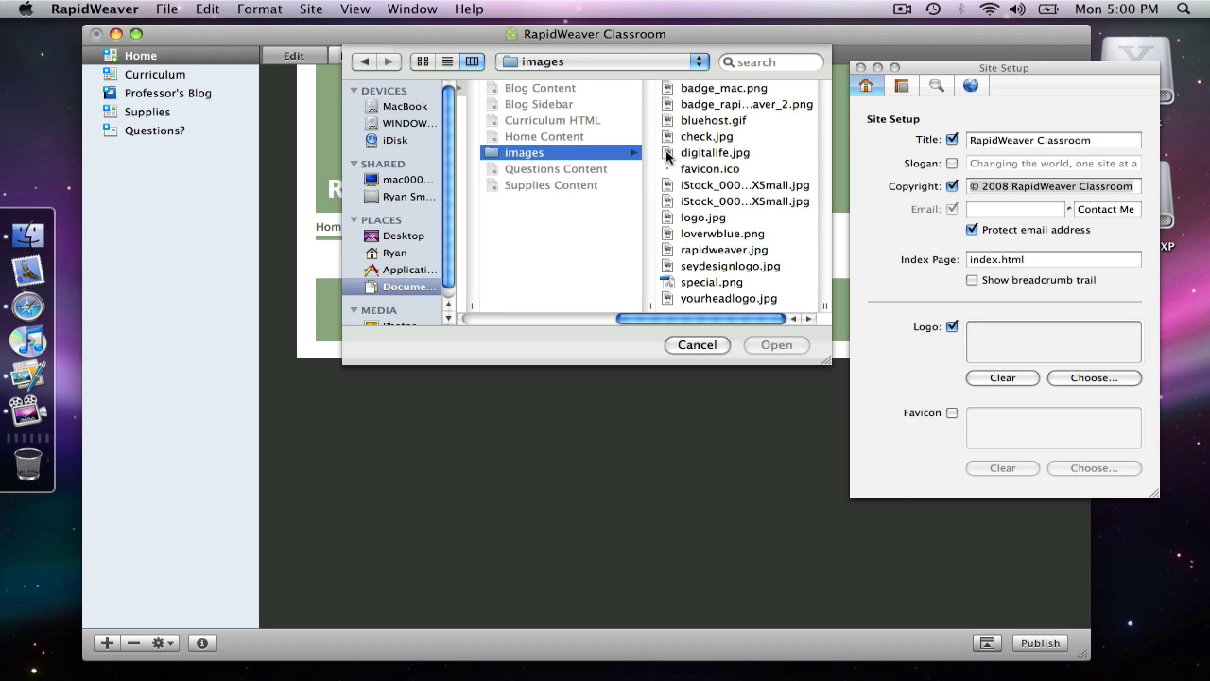
{"action": "left_click", "coordinate": [668, 218]}
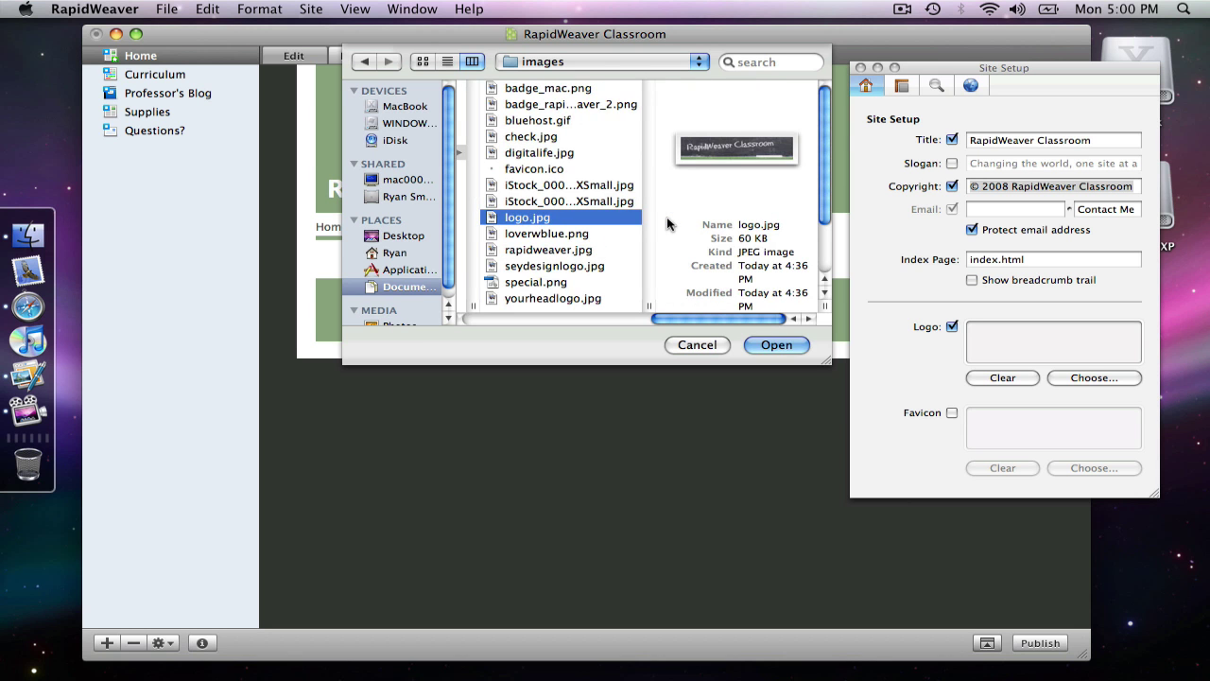
{"action": "left_click", "coordinate": [776, 346]}
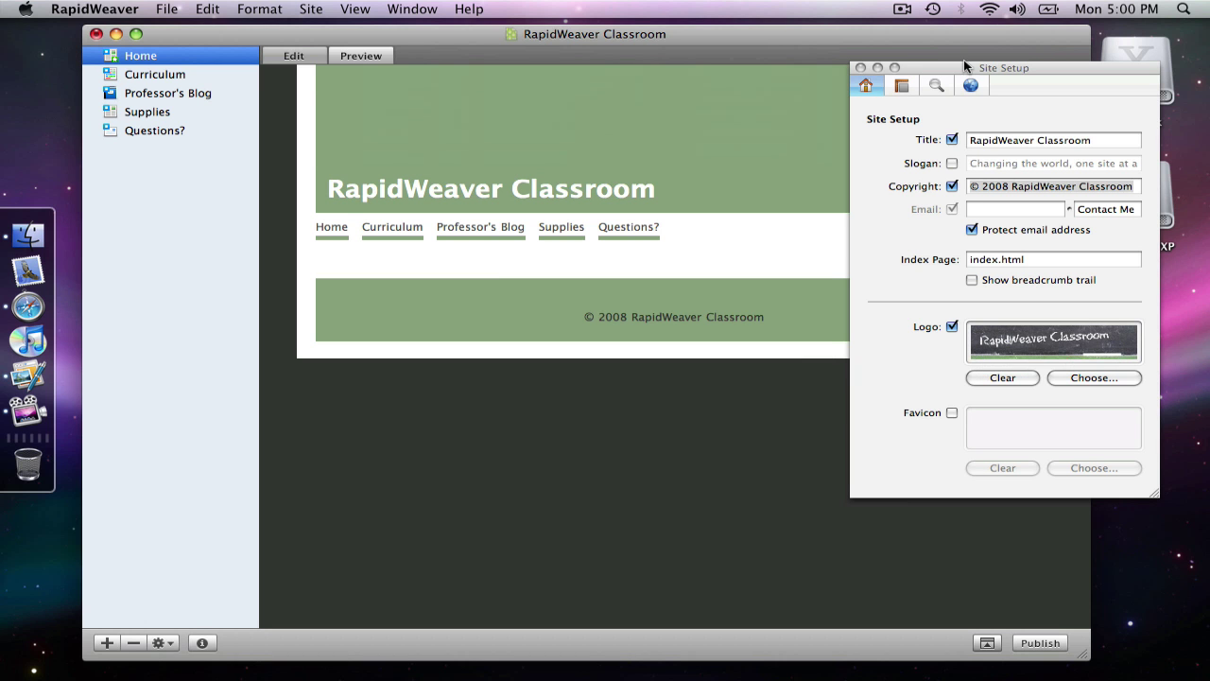
{"action": "left_click", "coordinate": [861, 69]}
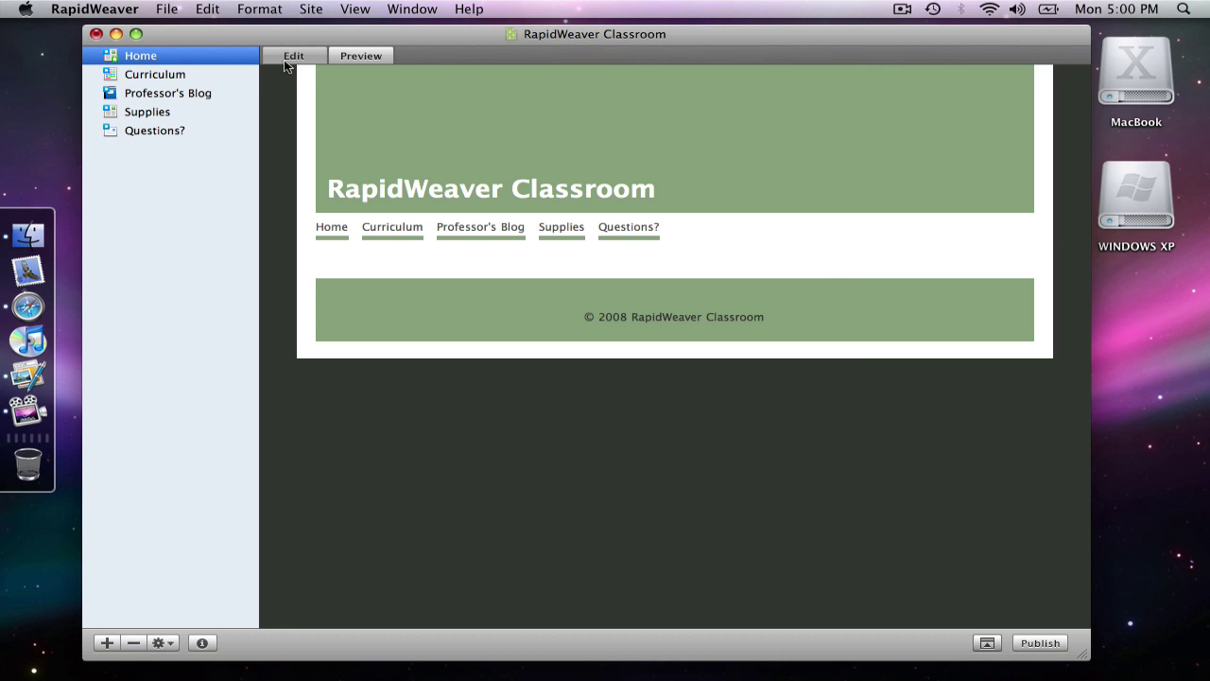
Refresh the Home page preview to check the new logo in the header.
{"action": "left_click", "coordinate": [285, 59]}
{"action": "left_click", "coordinate": [361, 57]}
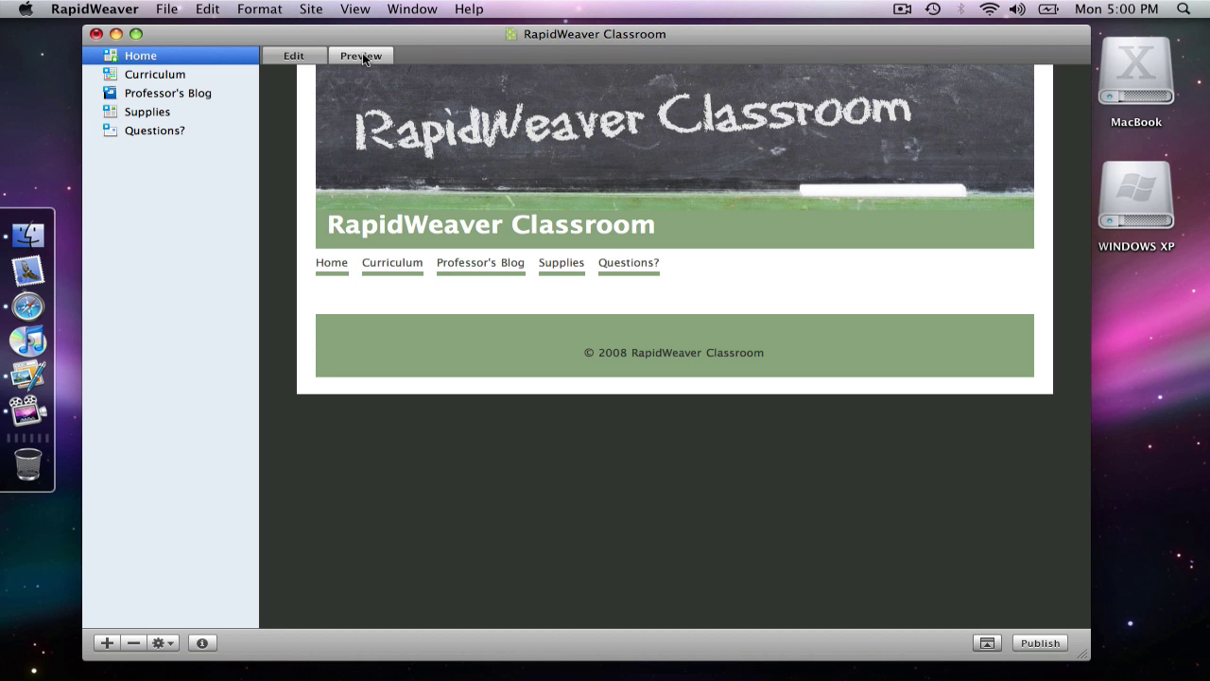
{"action": "left_click", "coordinate": [363, 57]}
Turn off the site title in Site Setup and refresh the Home page preview.
{"action": "key", "text": "super+shift+i"}
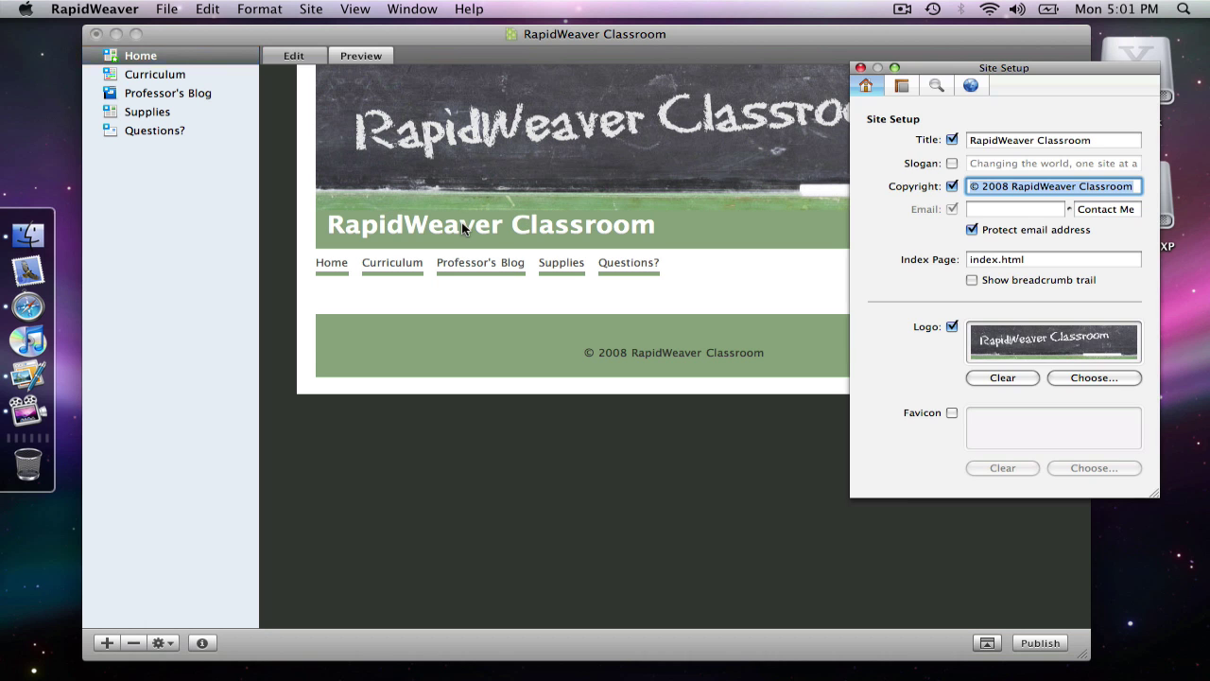
{"action": "left_click", "coordinate": [952, 140]}
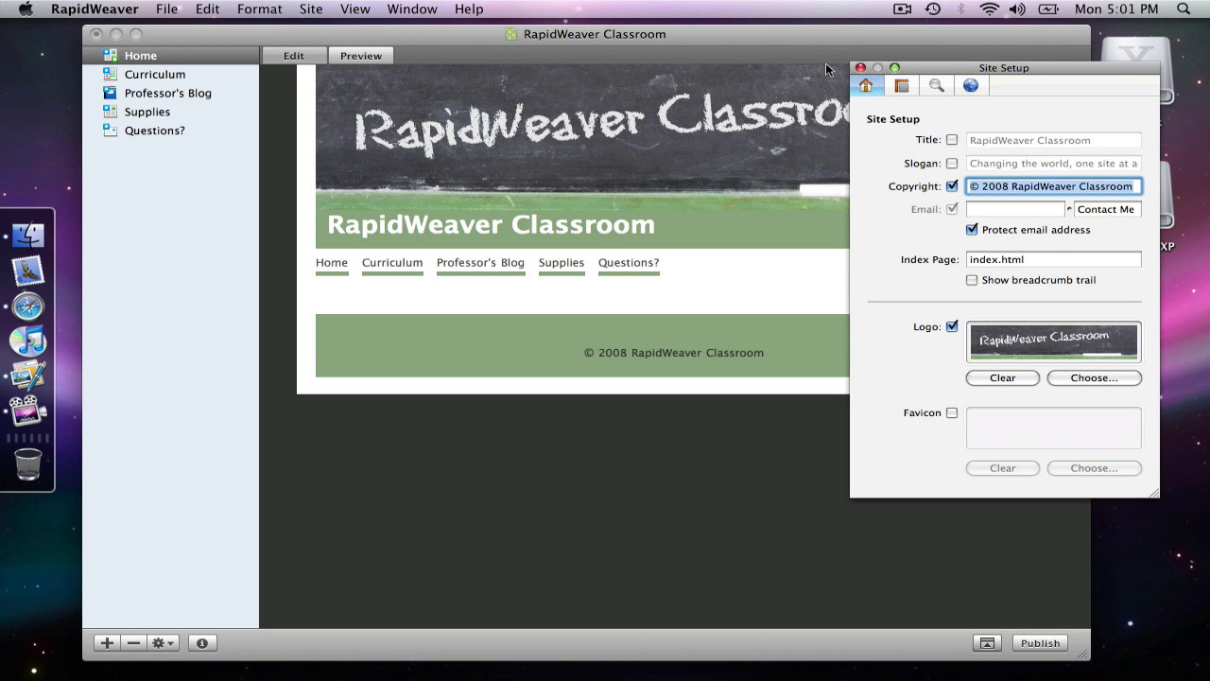
{"action": "left_click", "coordinate": [860, 67]}
{"action": "left_click", "coordinate": [293, 59]}
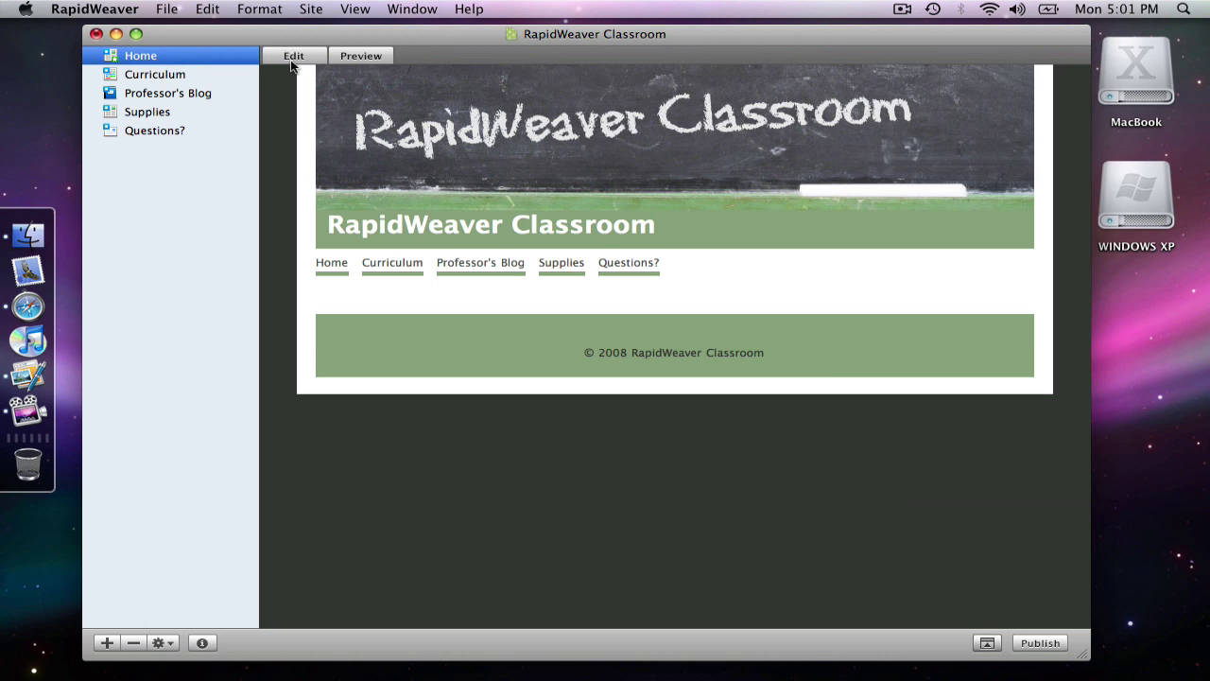
{"action": "left_click", "coordinate": [359, 58]}
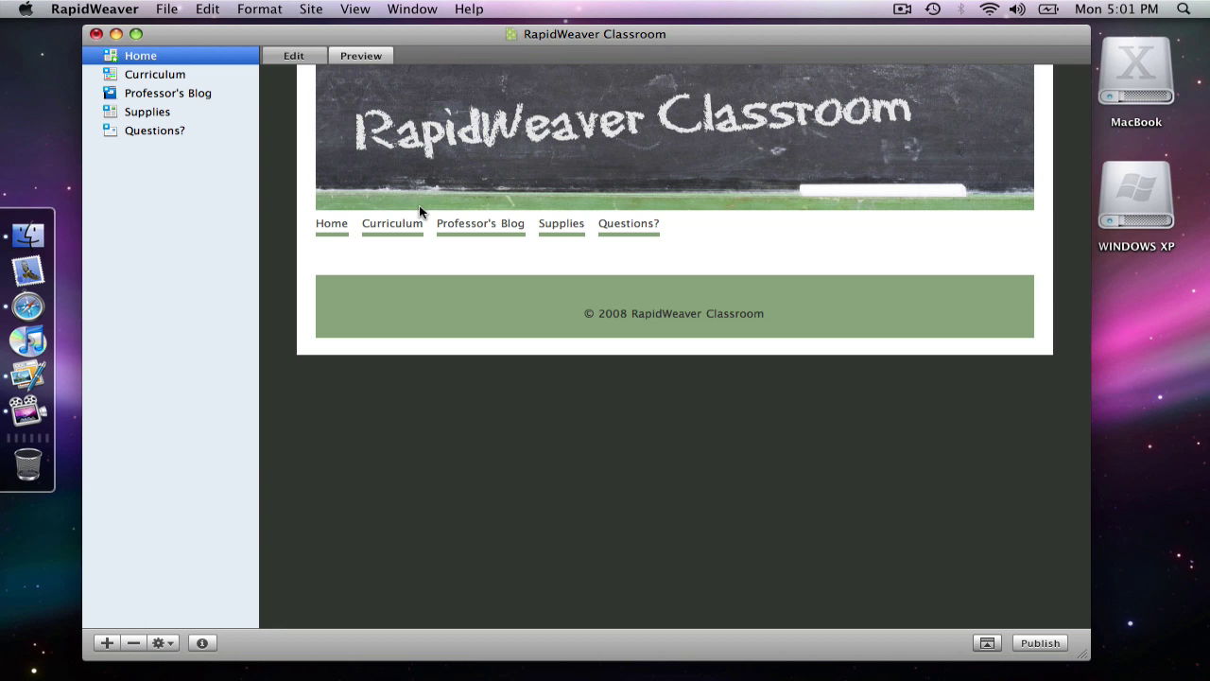
Switch to Safari and load realmacsoftware and its Forum page in a new tab to examine the address bar favicons.
{"action": "key", "text": "super+shift+i"}
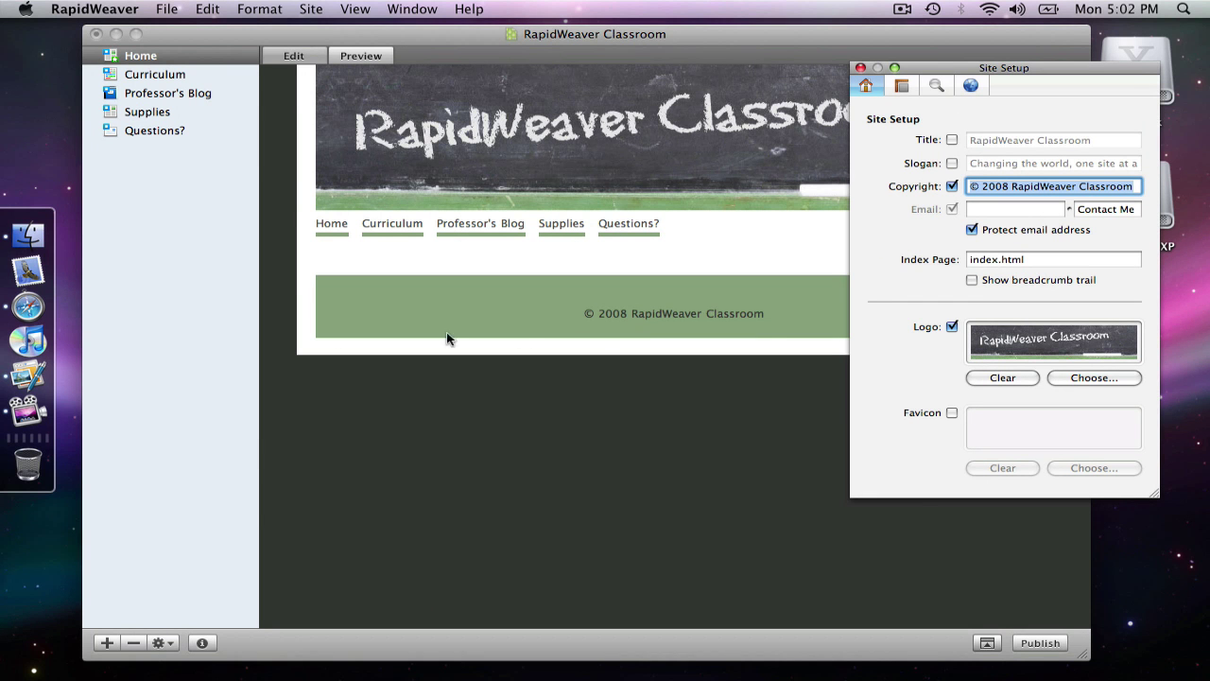
{"action": "left_click", "coordinate": [28, 309]}
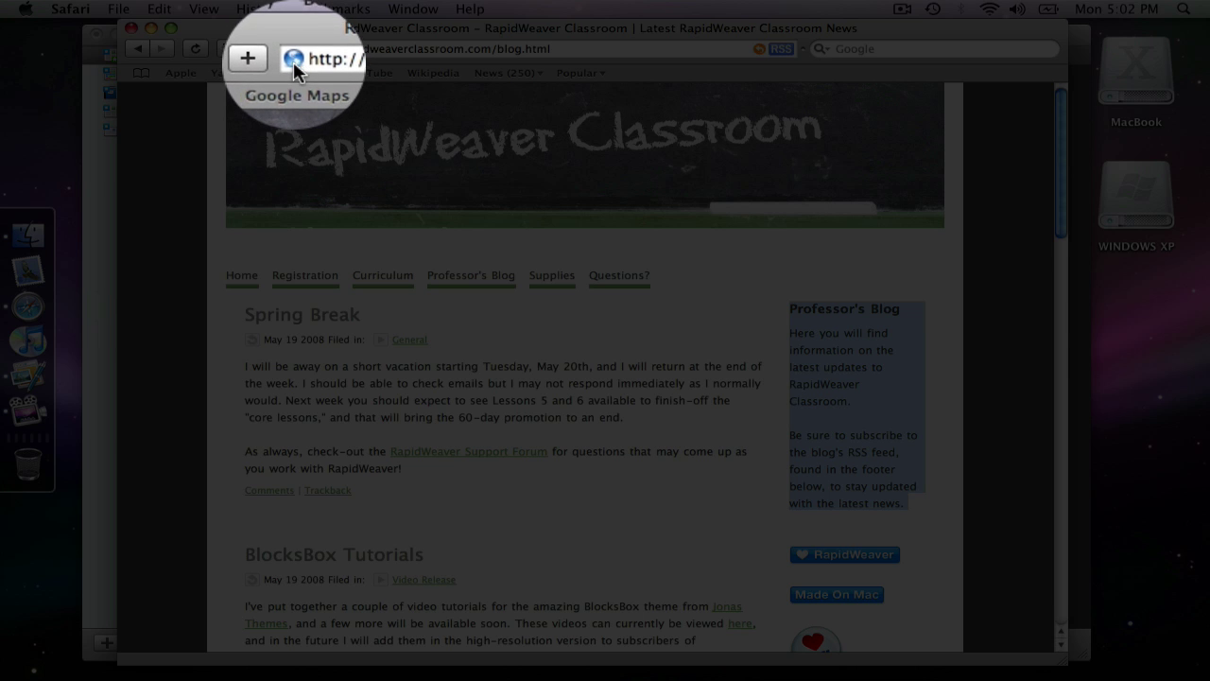
{"action": "key", "text": "super+t"}
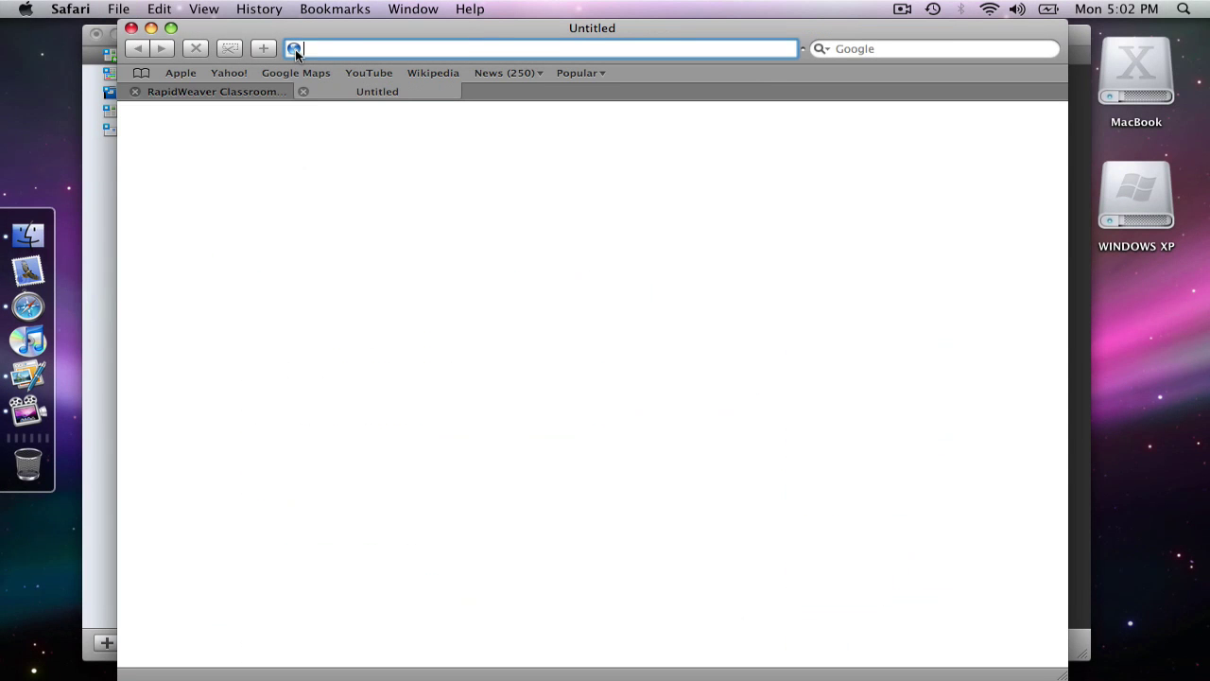
{"action": "type", "text": "realmacsoftware"}
{"action": "key", "text": "Return"}
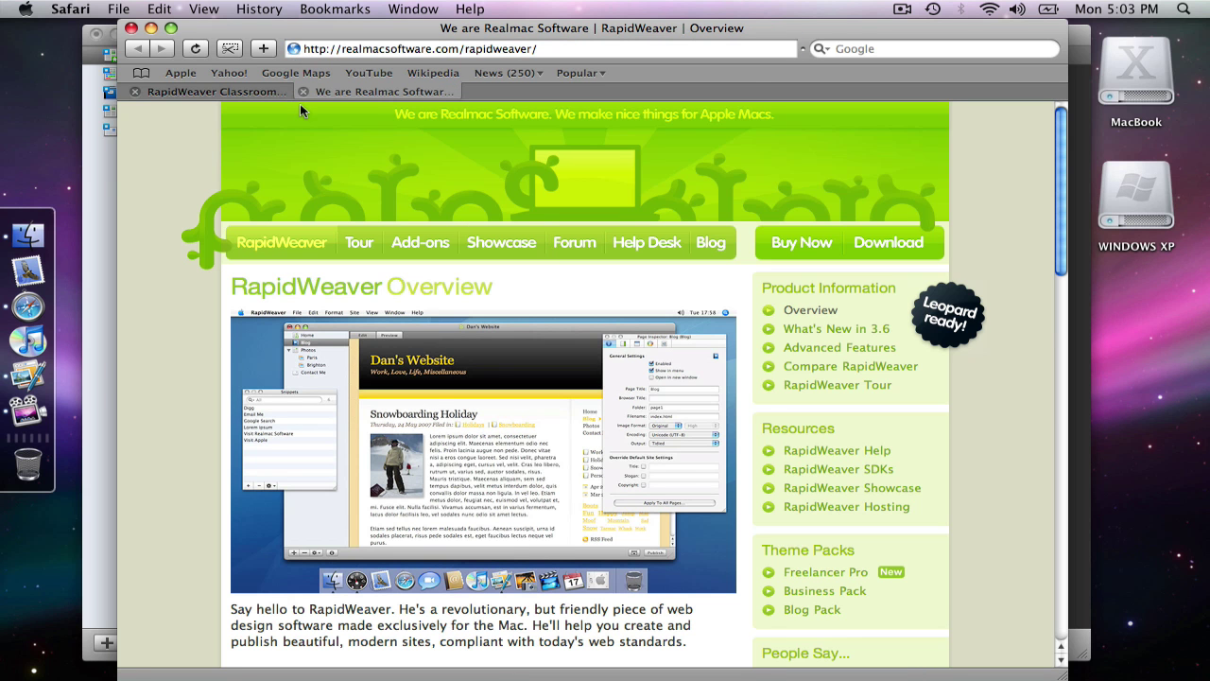
{"action": "left_click", "coordinate": [571, 245]}
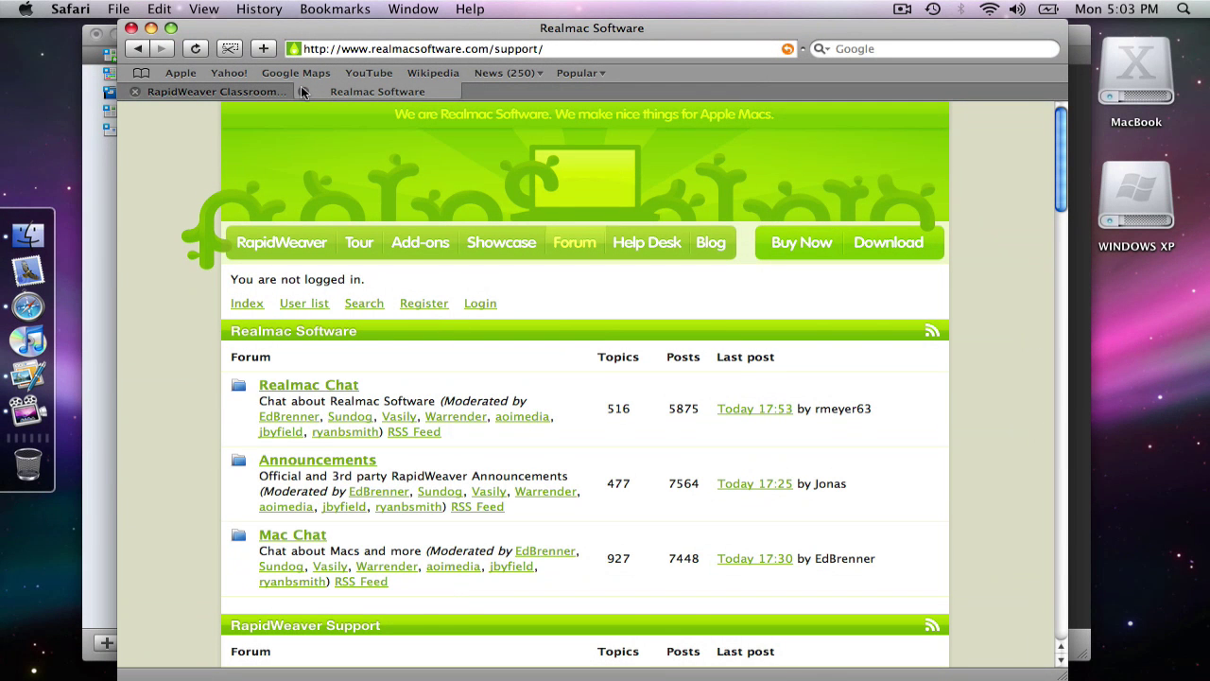
{"action": "left_click", "coordinate": [301, 91]}
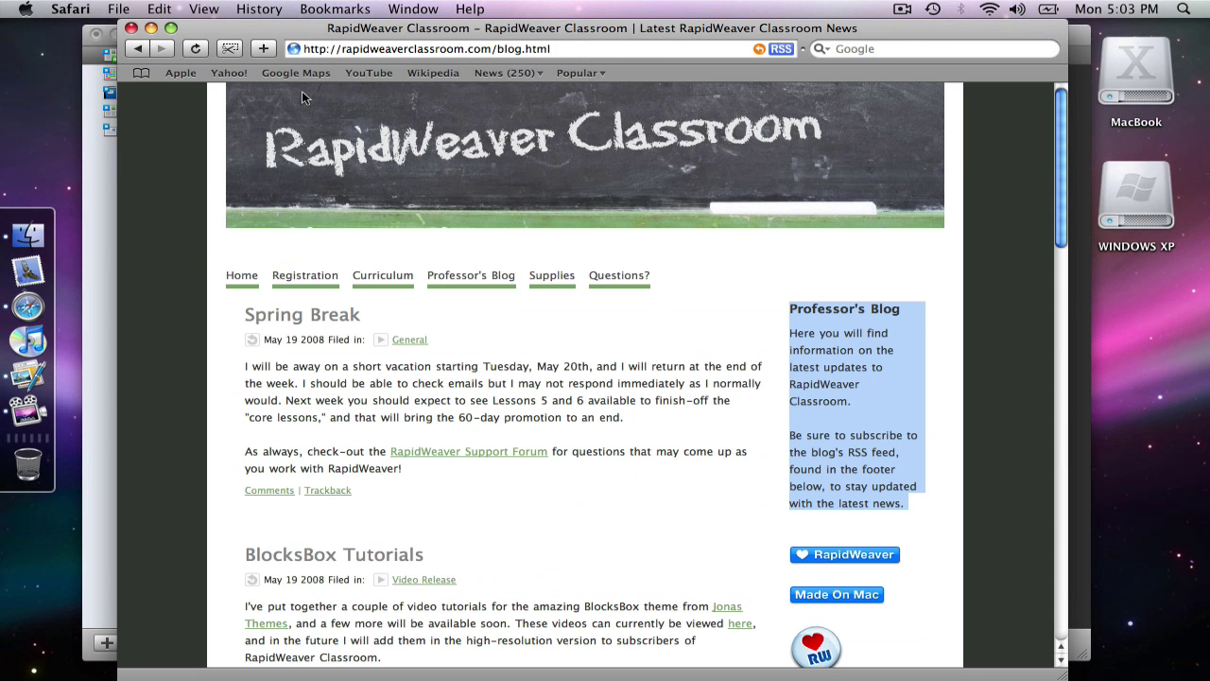
Return to RapidWeaver, enable the site favicon in Site Setup and choose favicon.ico from the images folder.
{"action": "key", "text": "super+Tab"}
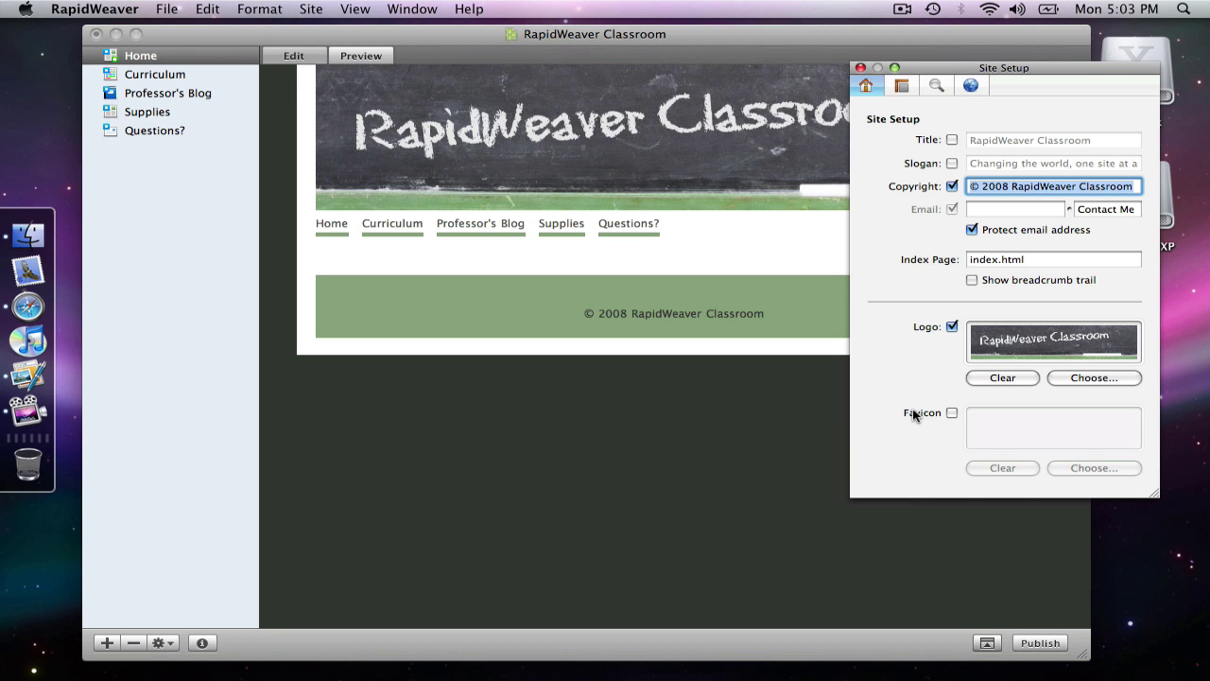
{"action": "left_click", "coordinate": [952, 413]}
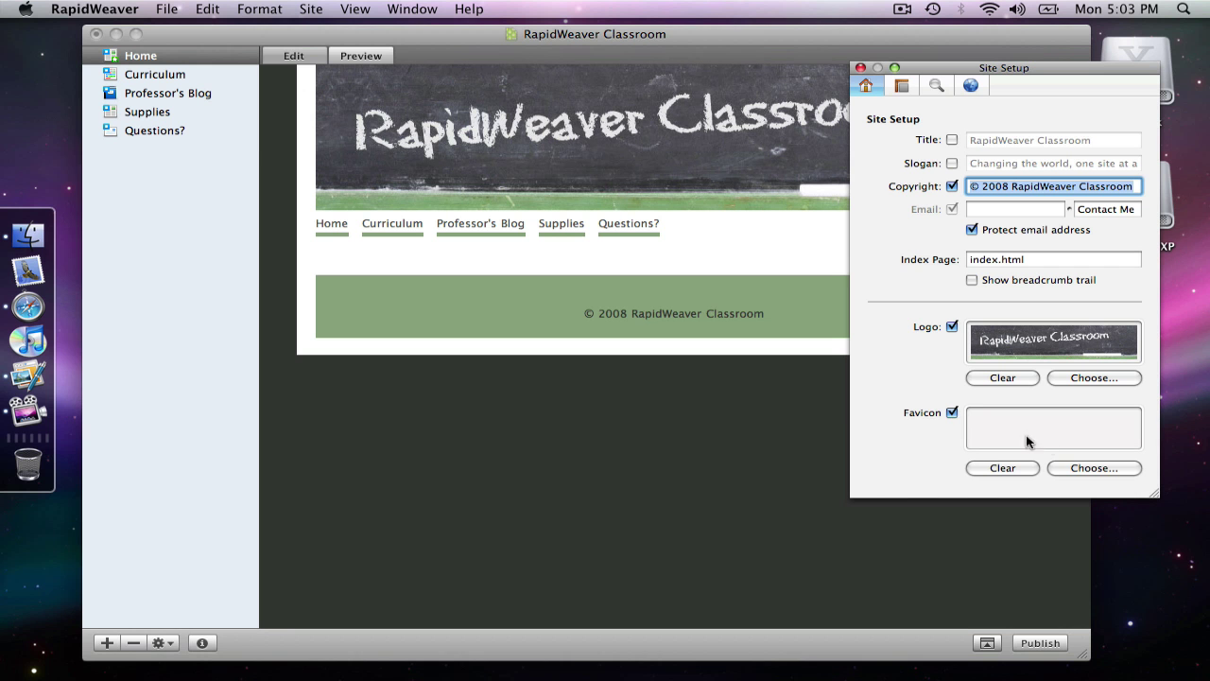
{"action": "left_click", "coordinate": [1104, 470]}
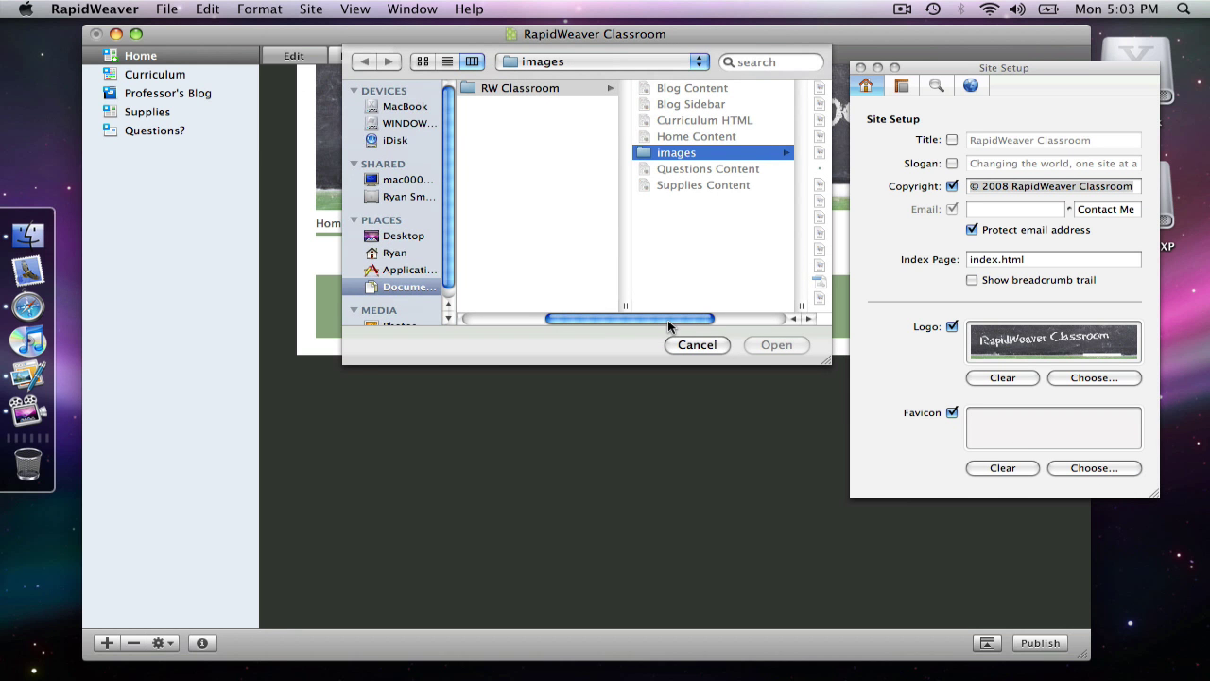
{"action": "left_click_drag", "start_coordinate": [667, 320], "coordinate": [748, 319]}
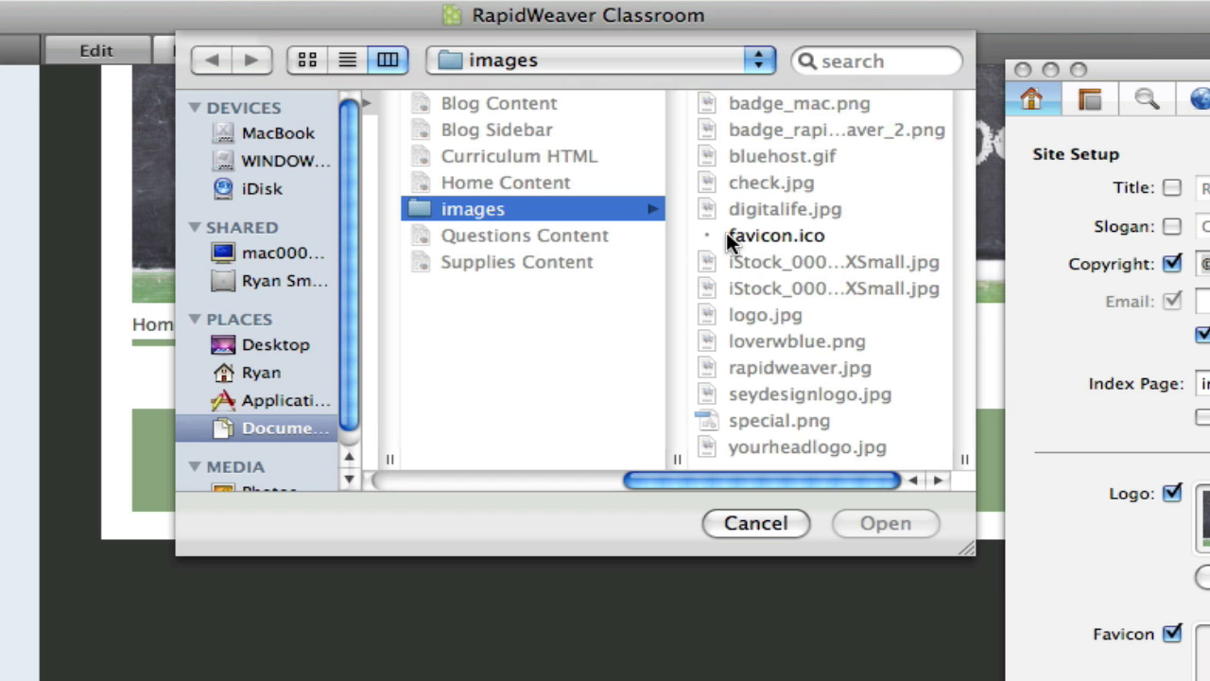
{"action": "left_click", "coordinate": [783, 235]}
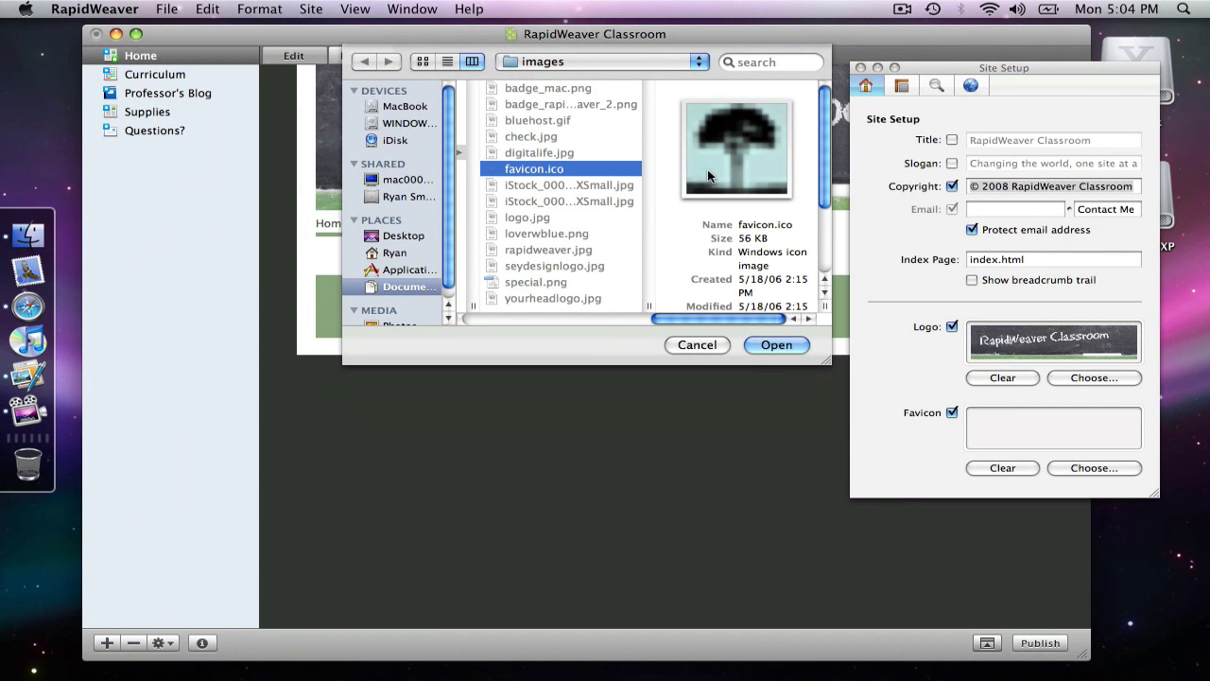
{"action": "left_click", "coordinate": [776, 344]}
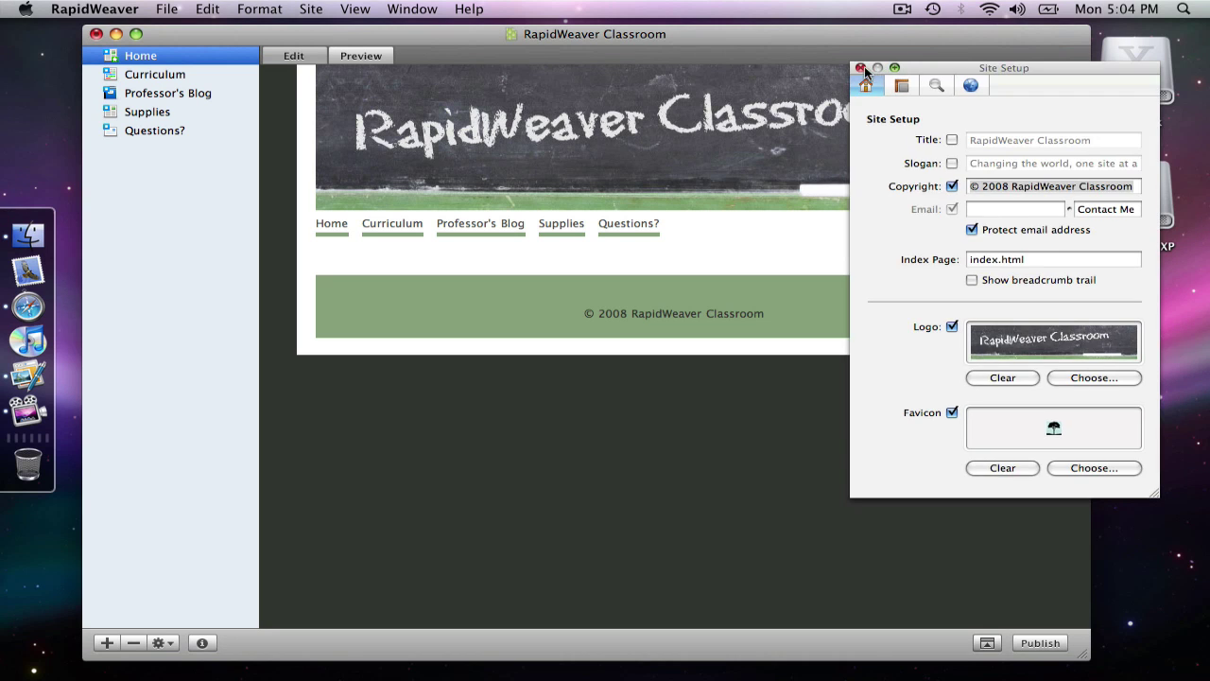
{"action": "left_click", "coordinate": [856, 68]}
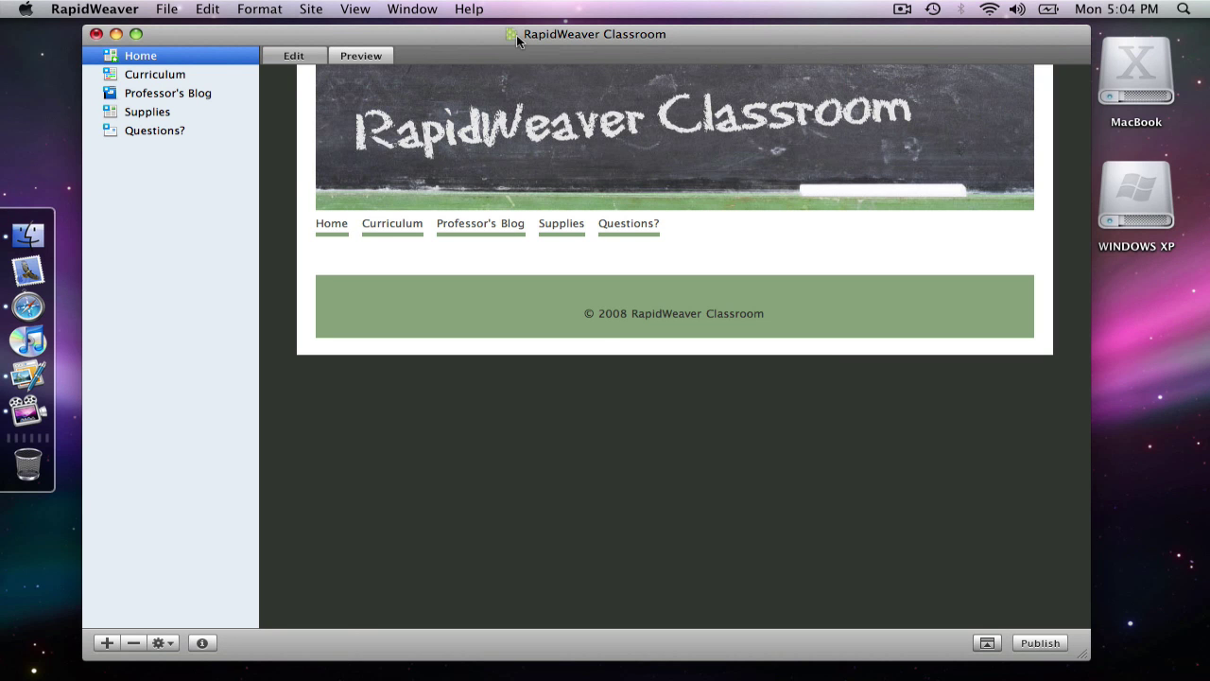
Preview the Home page in Safari to check its favicon, and recheck the favicon setting in Site Setup.
{"action": "left_click", "coordinate": [172, 646]}
{"action": "mouse_move", "coordinate": [184, 669]}
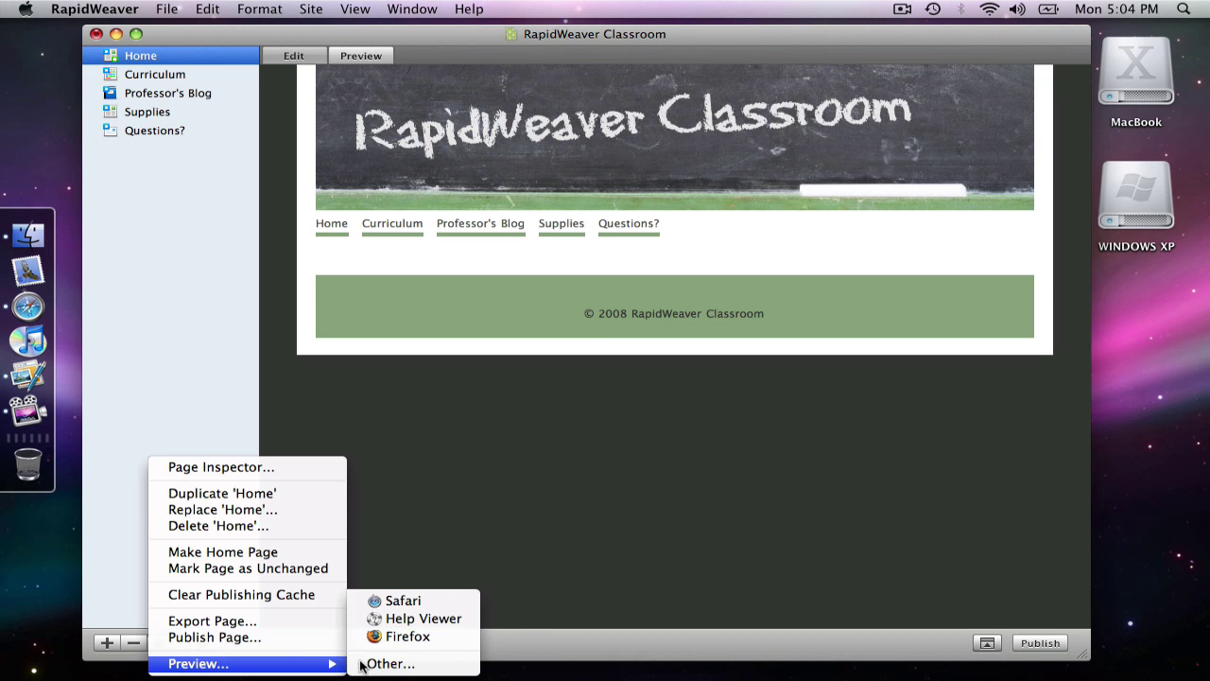
{"action": "left_click", "coordinate": [442, 603]}
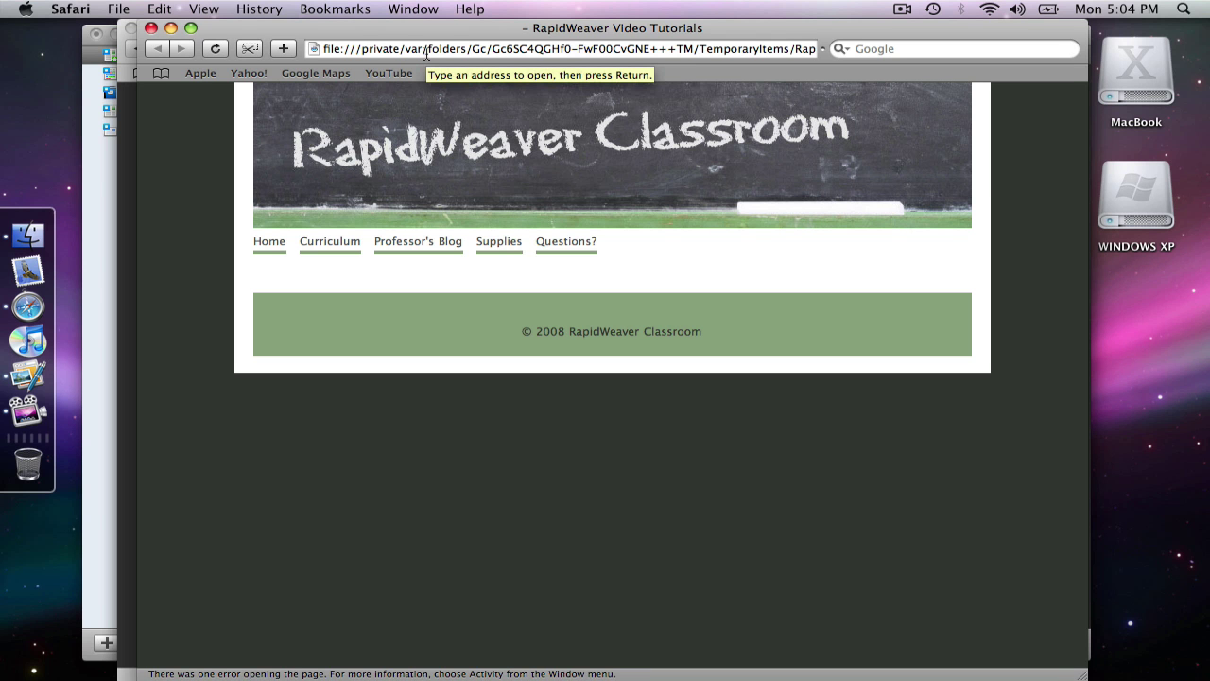
{"action": "left_click", "coordinate": [151, 28]}
{"action": "left_click", "coordinate": [150, 29]}
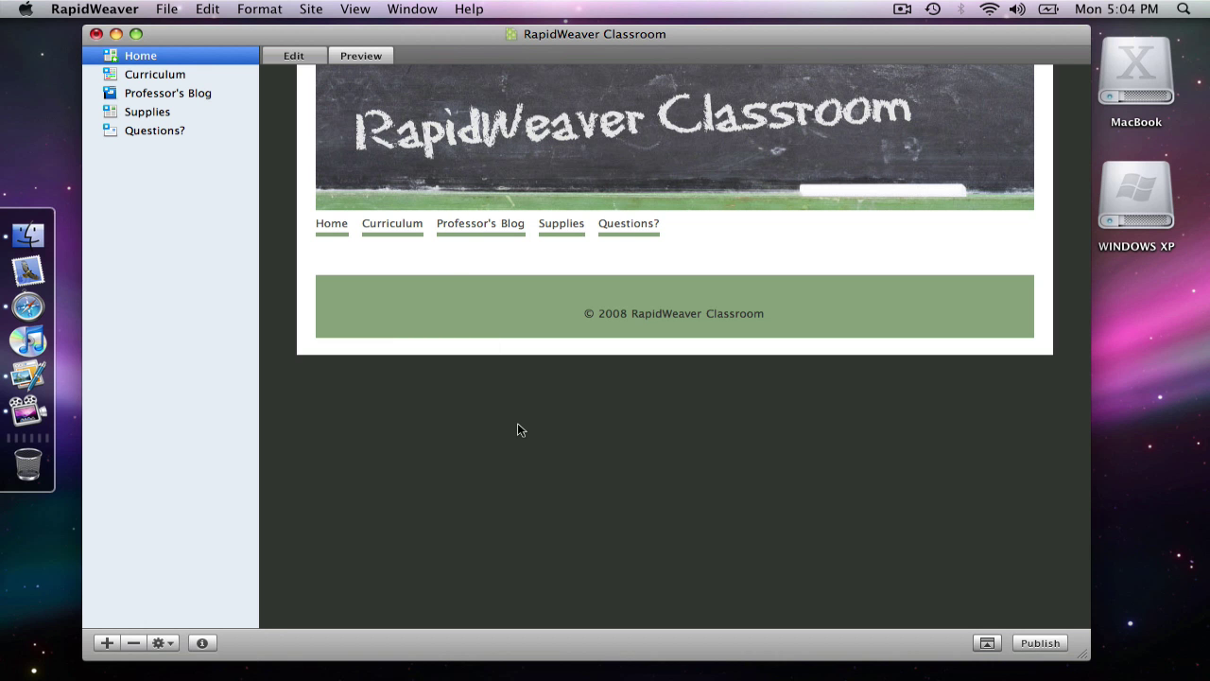
{"action": "key", "text": "super+shift+i"}
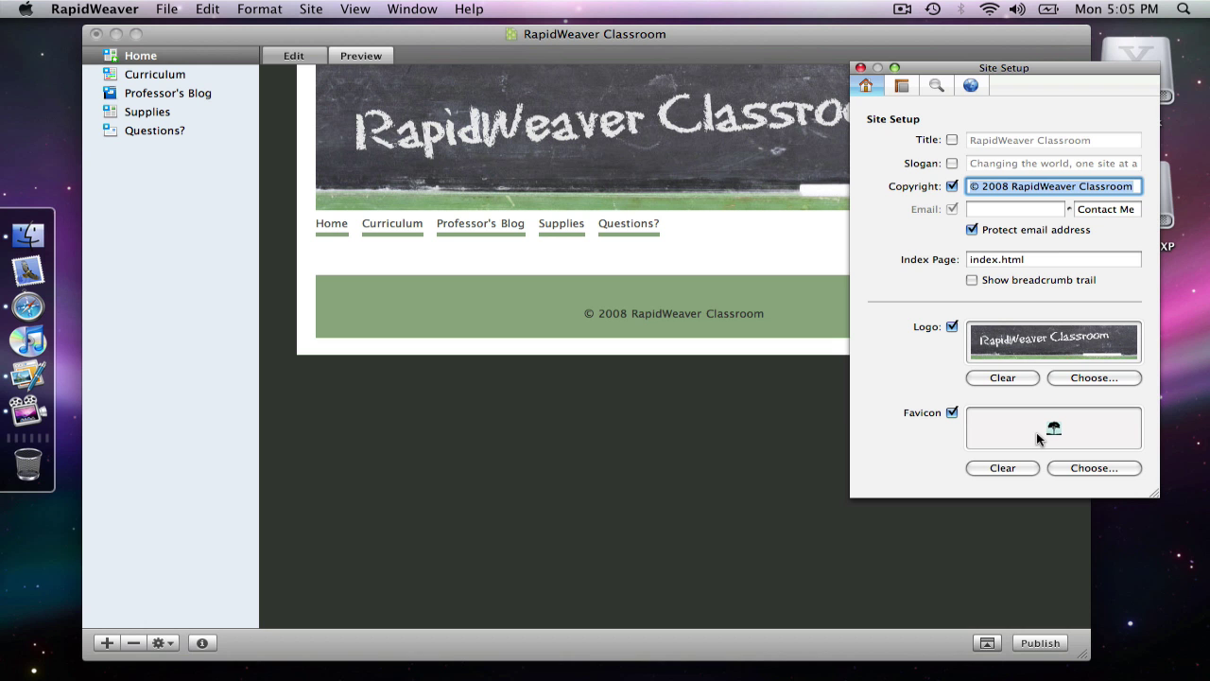
{"action": "left_click", "coordinate": [861, 68]}
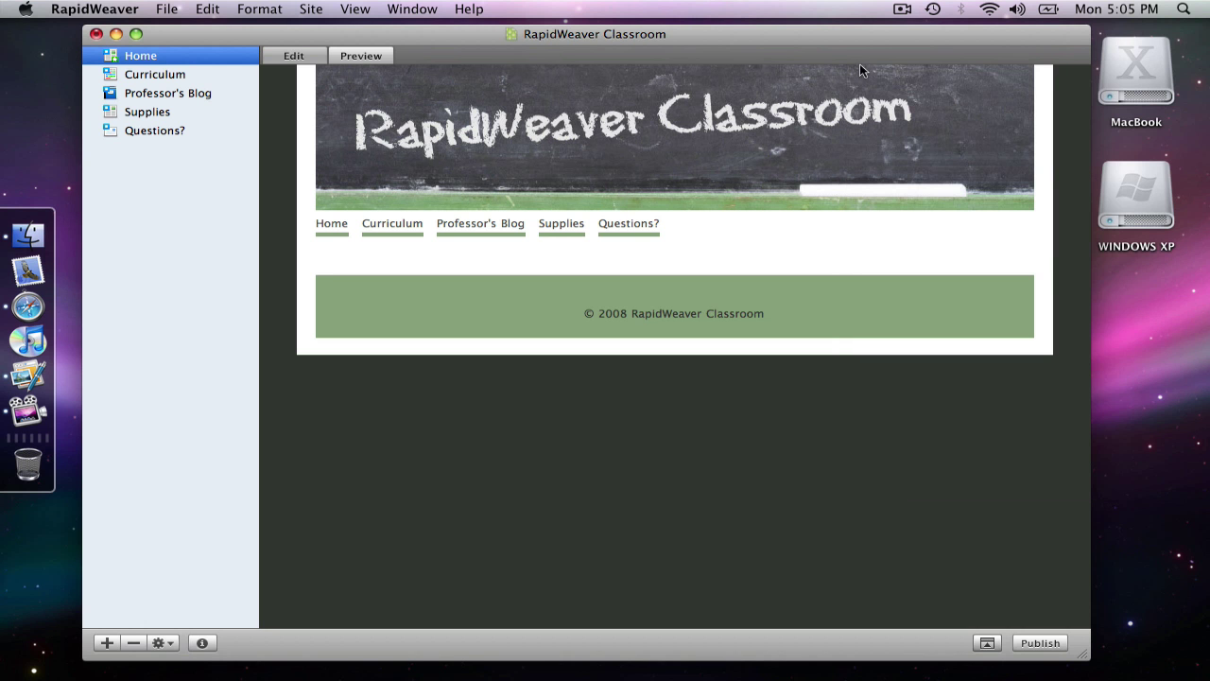